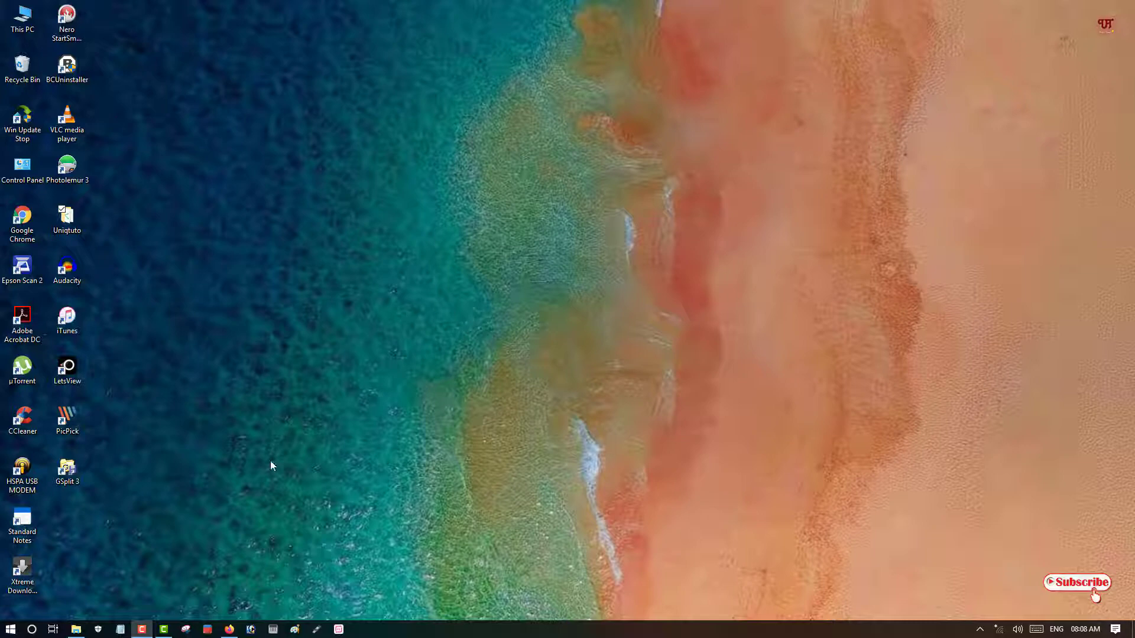
- View the GSplit home page in Firefox, then minimize the browser to show the desktop
click(228, 630)
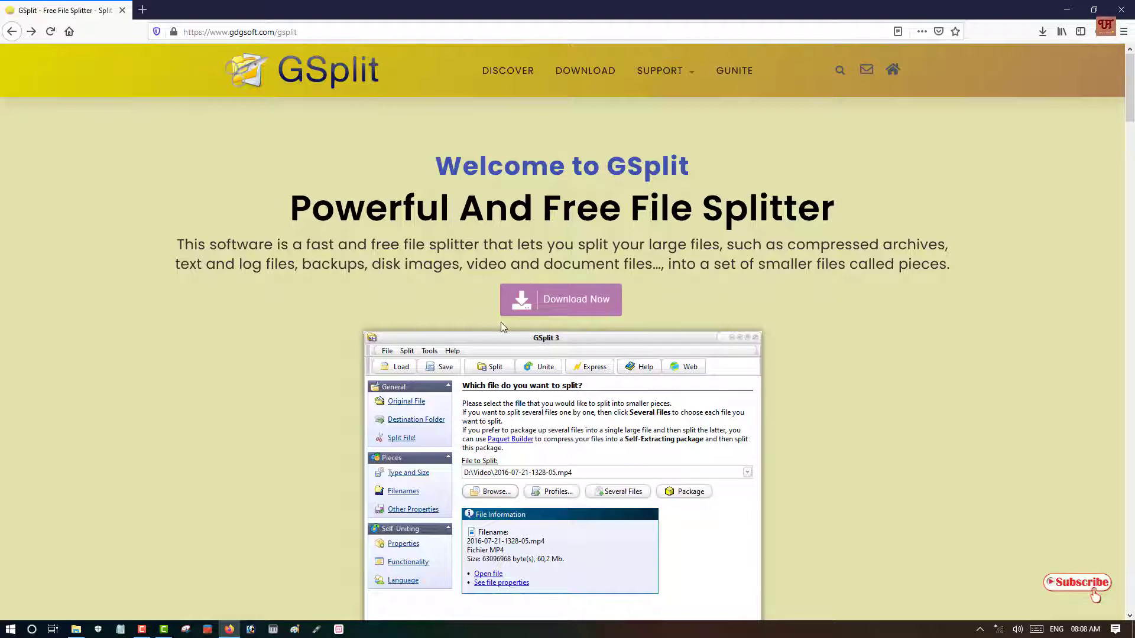
click(1065, 11)
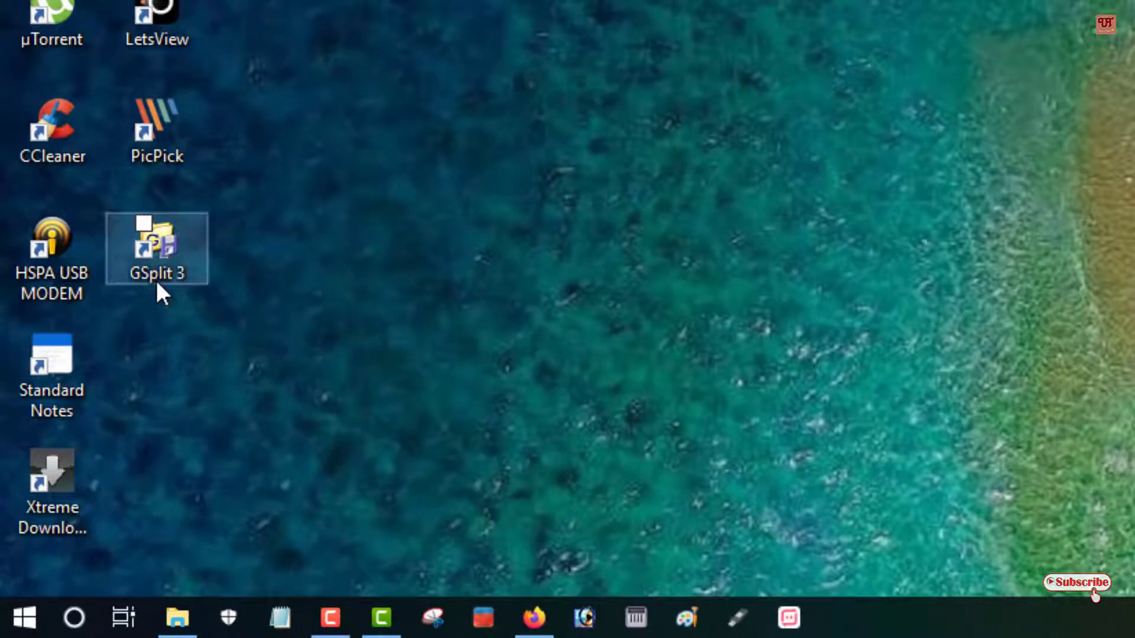
- Launch GSplit 3 from its desktop shortcut
double_click(157, 282)
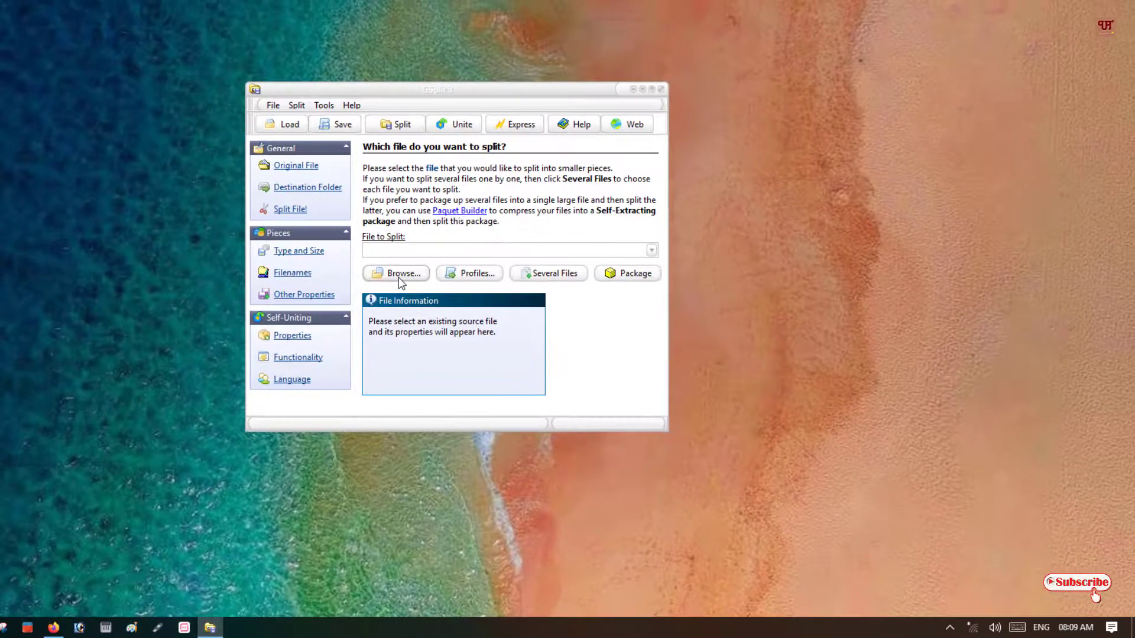
- Browse to Desktop > Uniqtuto > audio and pick the Har Dafaa - Yaara MP3 as the source
click(399, 277)
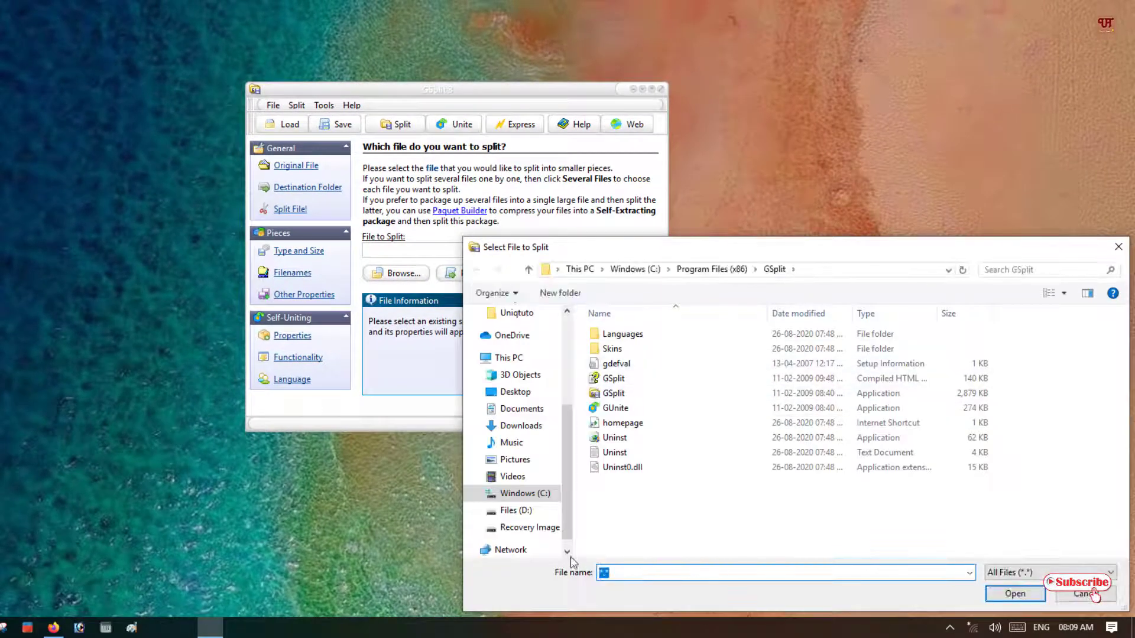
mouse_move(518, 466)
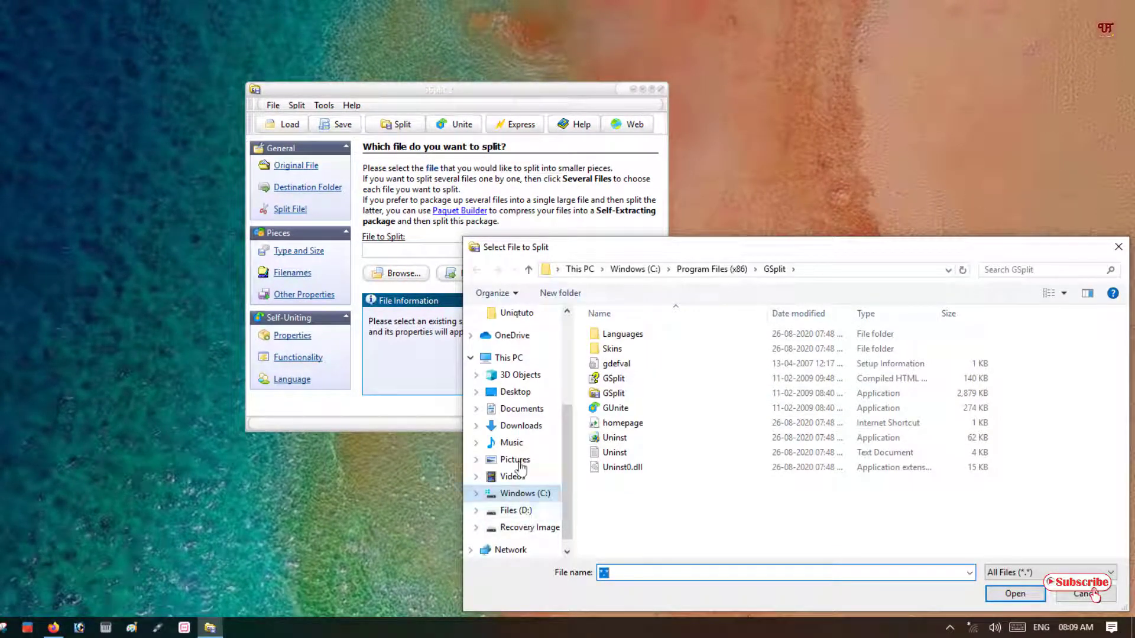
click(515, 396)
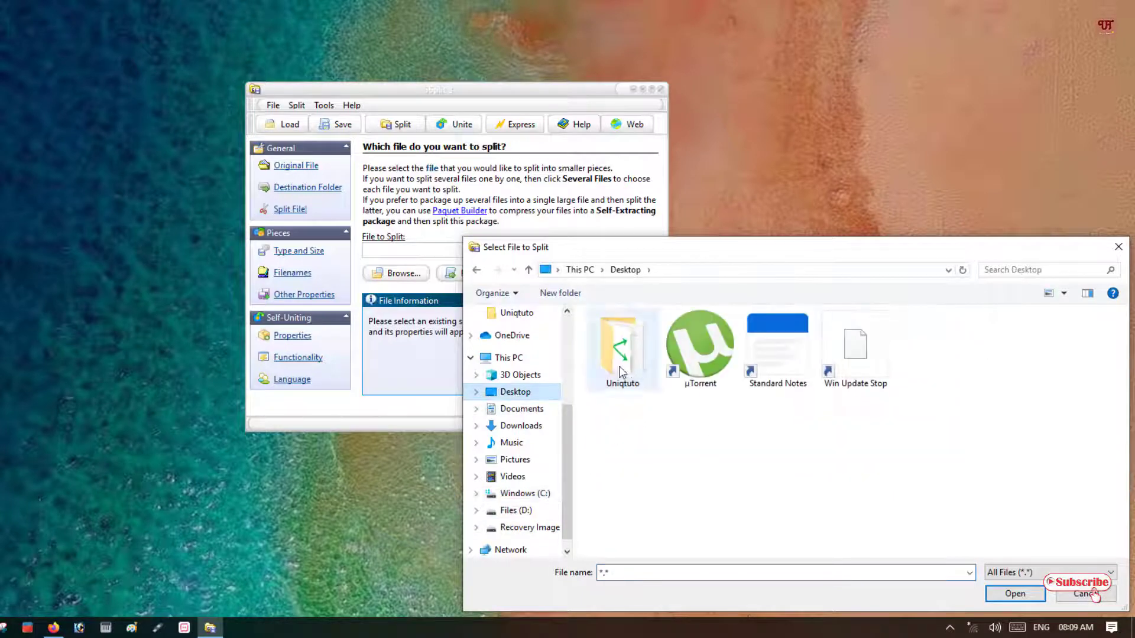
double_click(620, 364)
double_click(618, 366)
drag(730, 248, 354, 7)
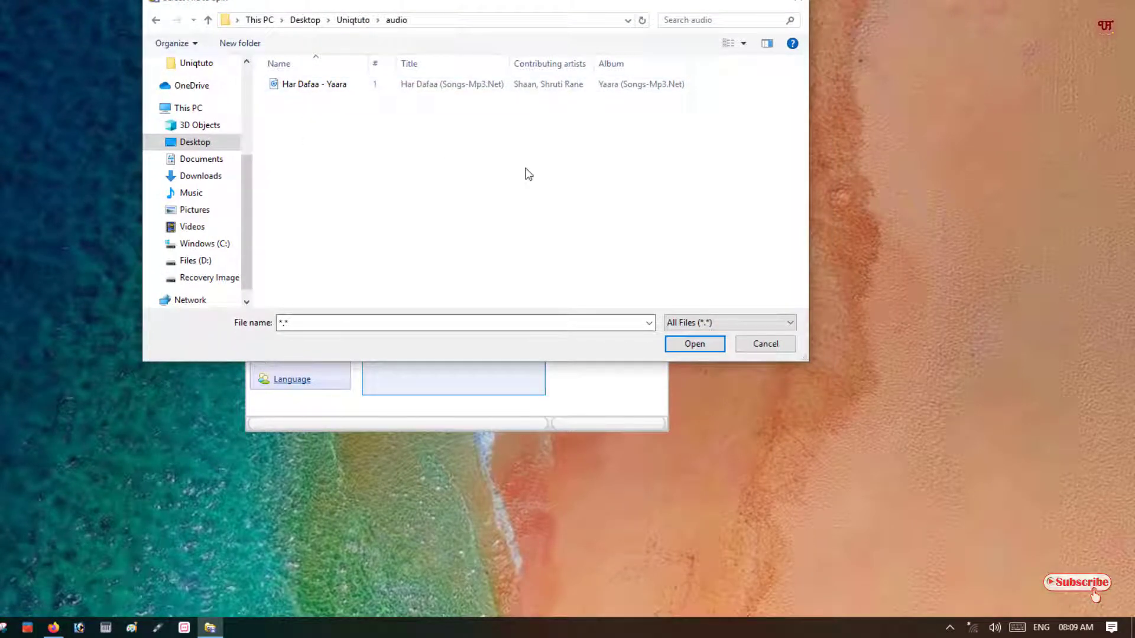
drag(474, 5, 398, 1)
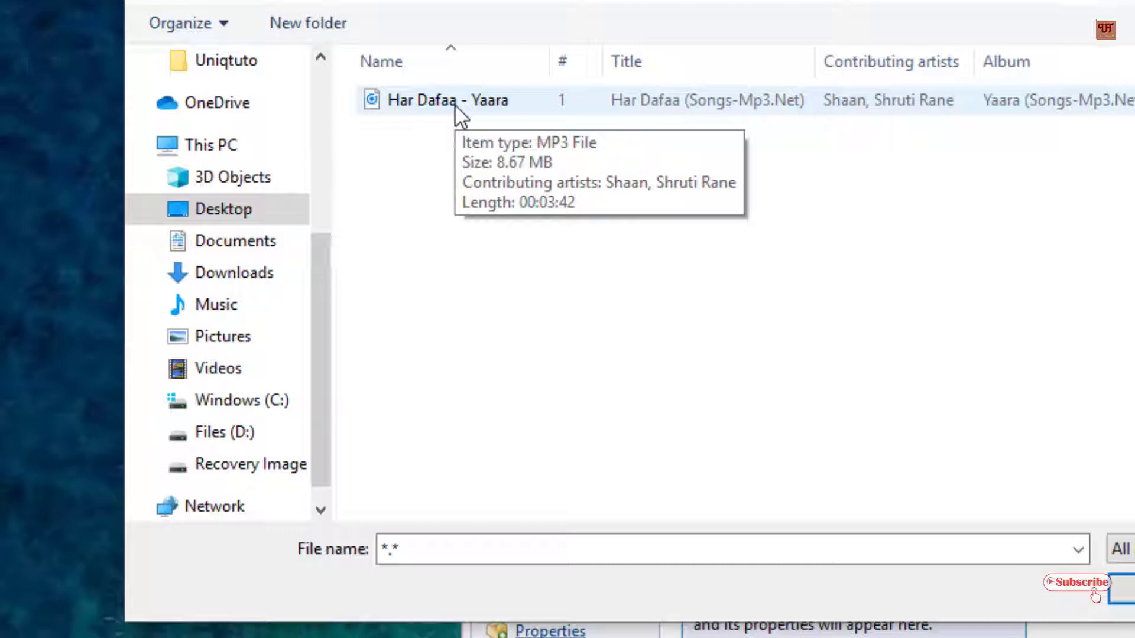
click(455, 103)
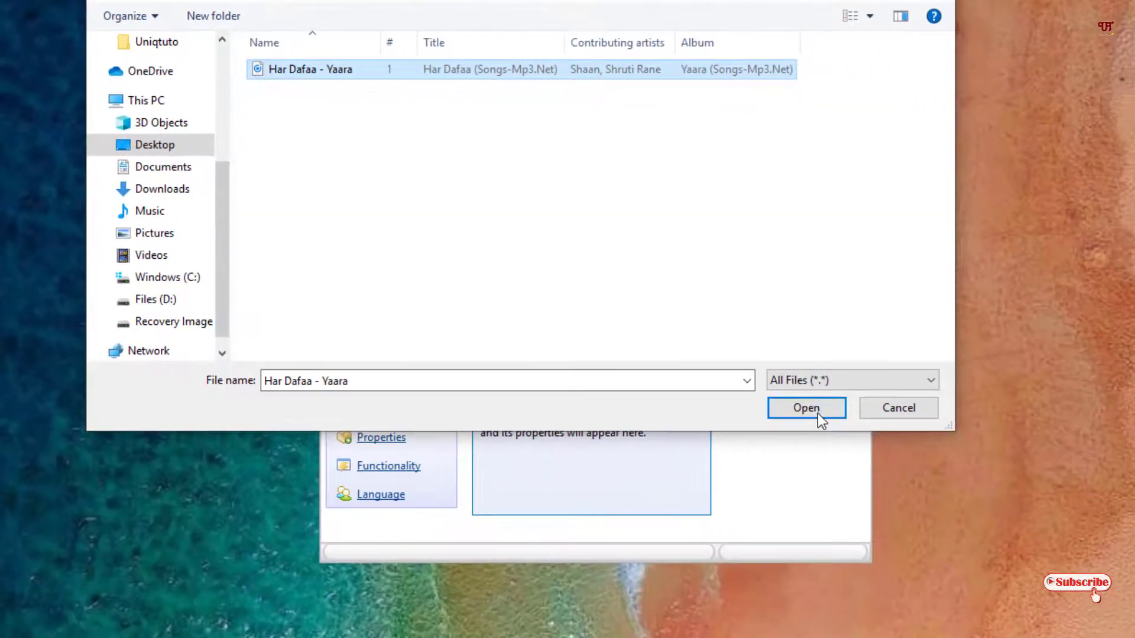
- Split Har Dafaa - Yaara.mp3 into nine 1 MB pieces plus a self-uniting disk1.EXE
click(817, 413)
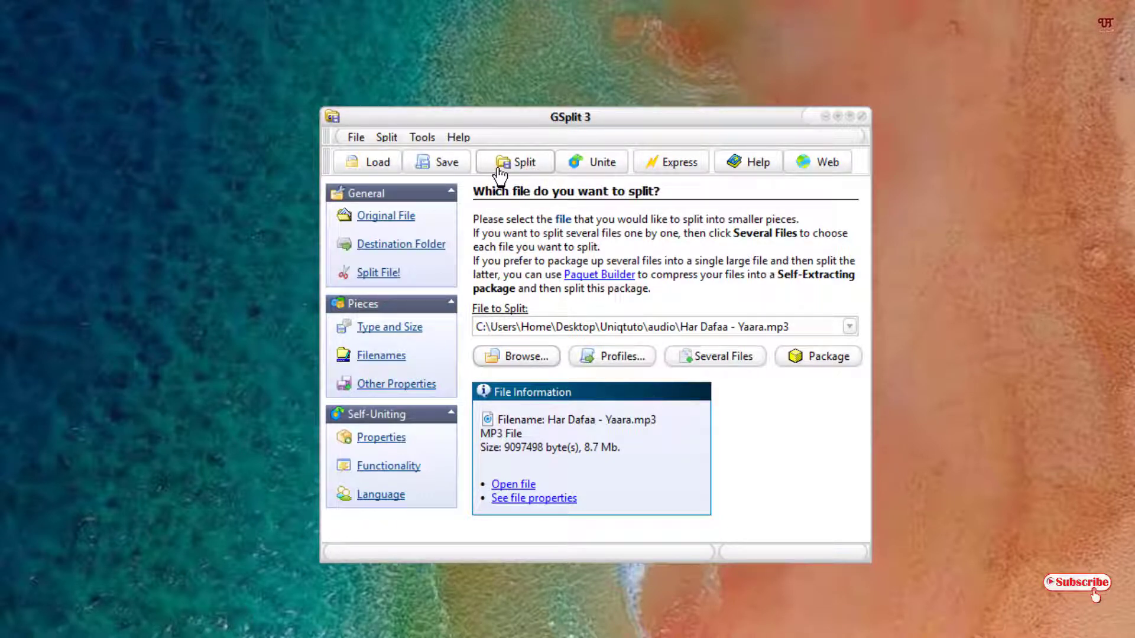
click(501, 167)
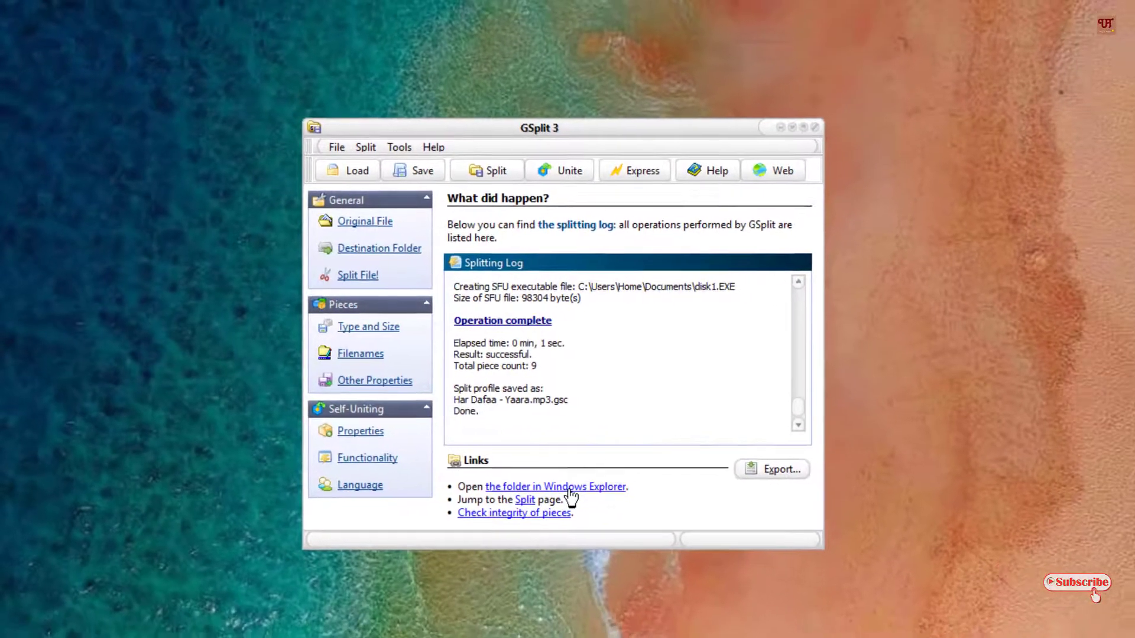
- Show the pieces folder in Explorer and run the self-uniting disk1 program
click(569, 491)
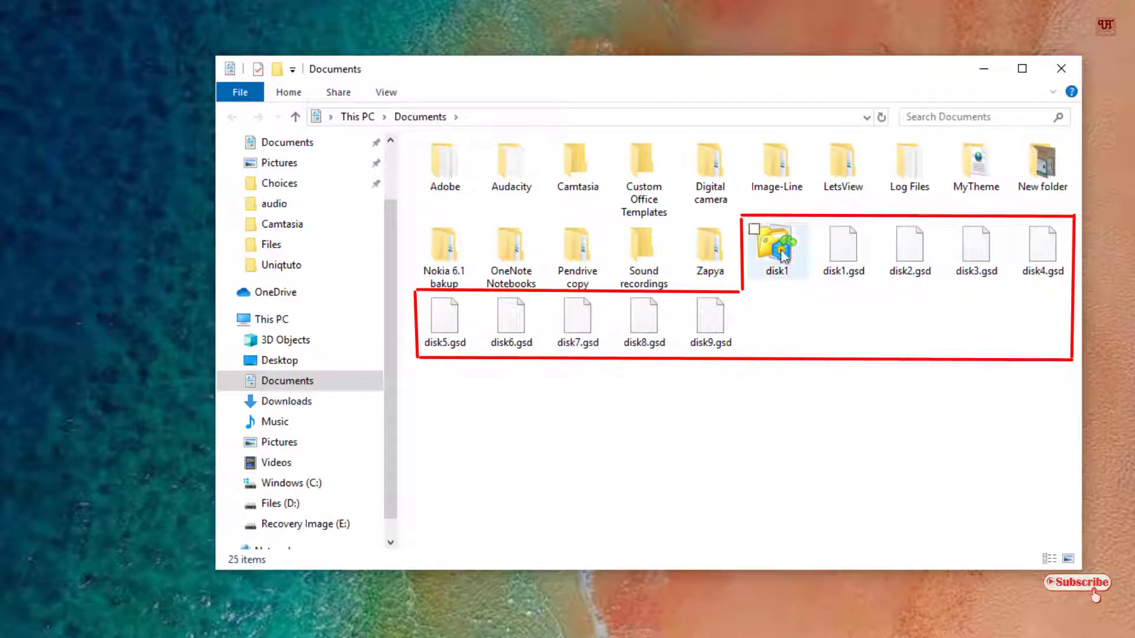
mouse_move(777, 251)
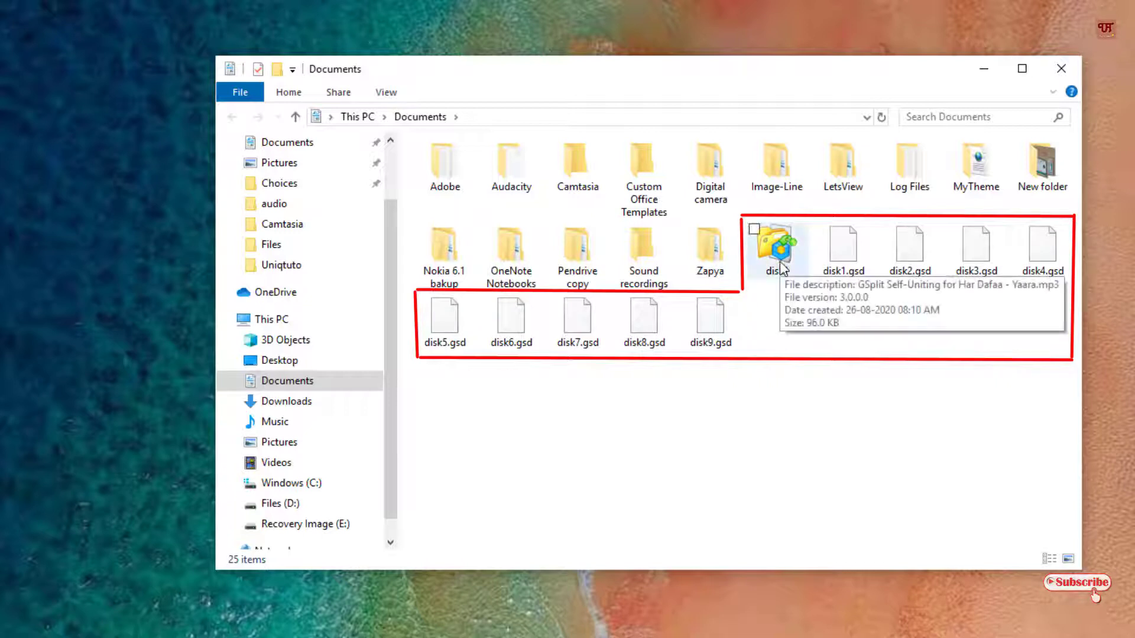
double_click(780, 269)
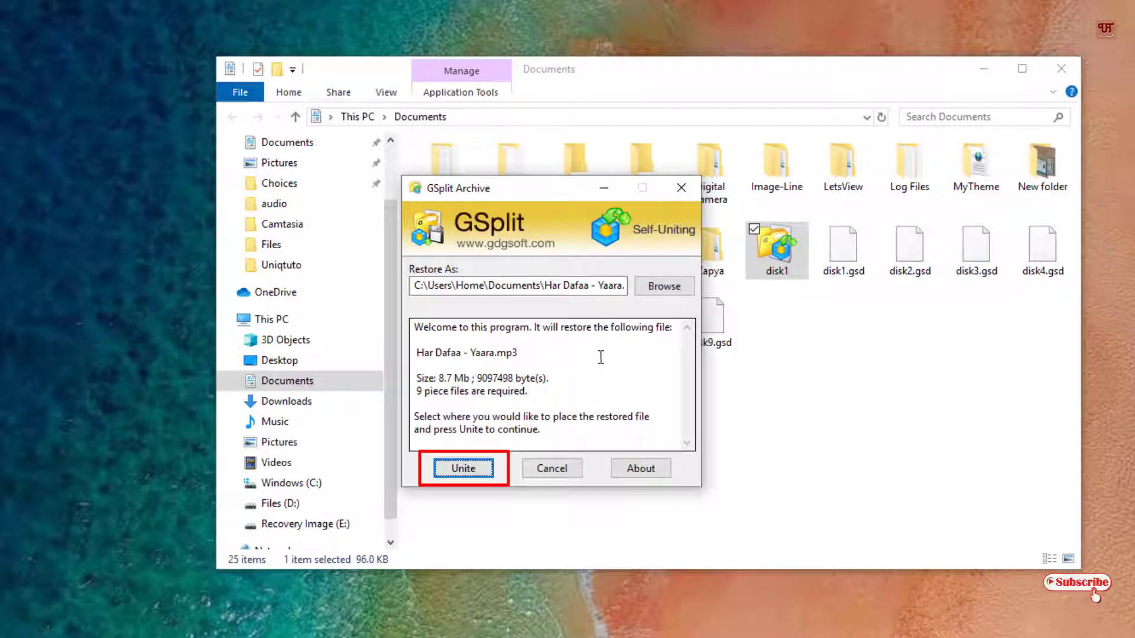
- Unite the pieces back into Har Dafaa - Yaara.mp3 in Documents and close the restorer
click(470, 472)
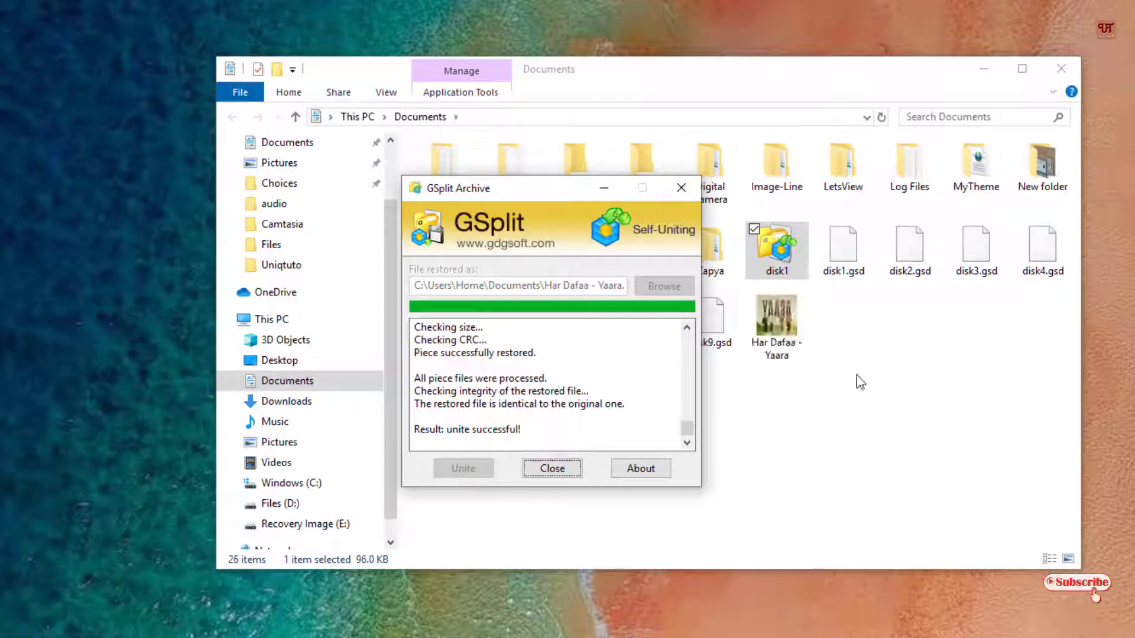
click(553, 469)
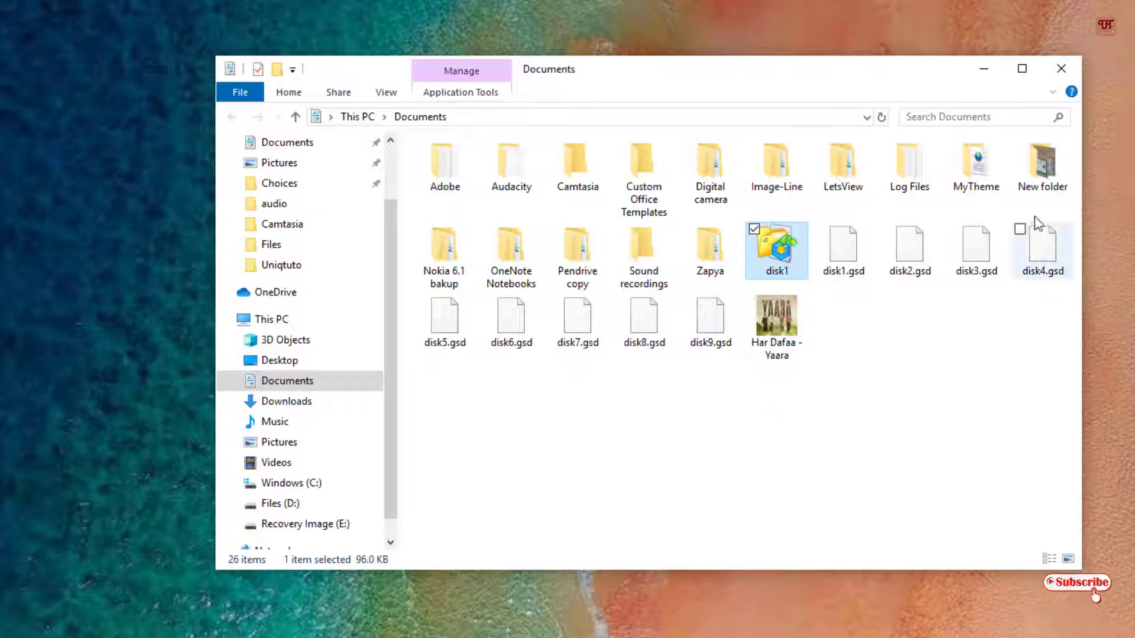
- Close the Documents window and show GSplit's piece Type and Size settings (1024 kb, ~9 pieces)
click(1061, 69)
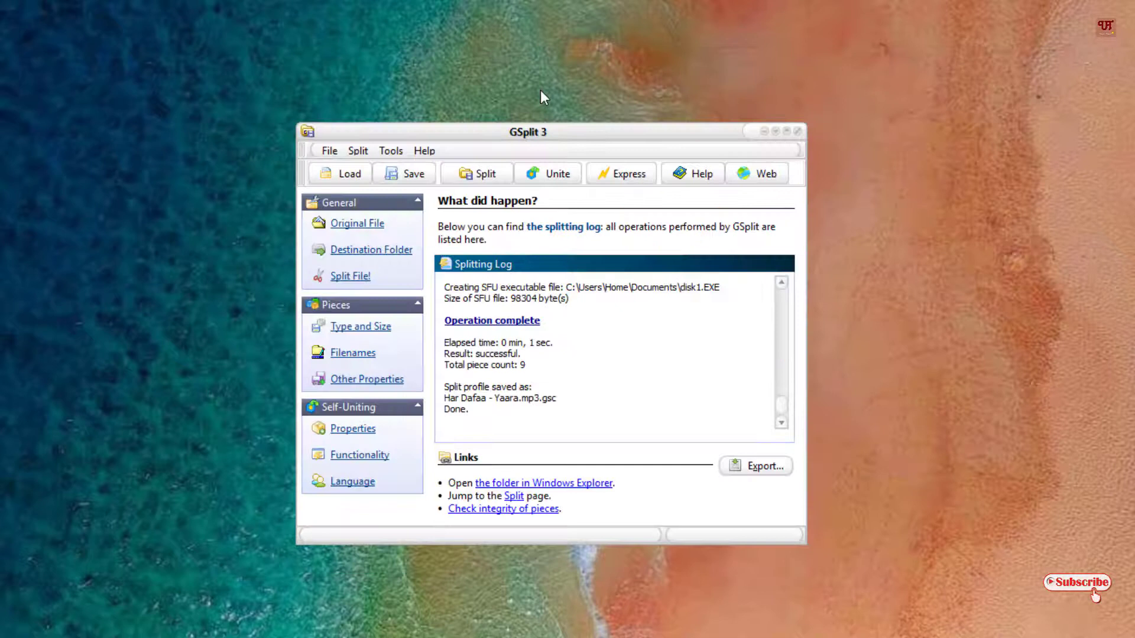
drag(525, 137, 530, 115)
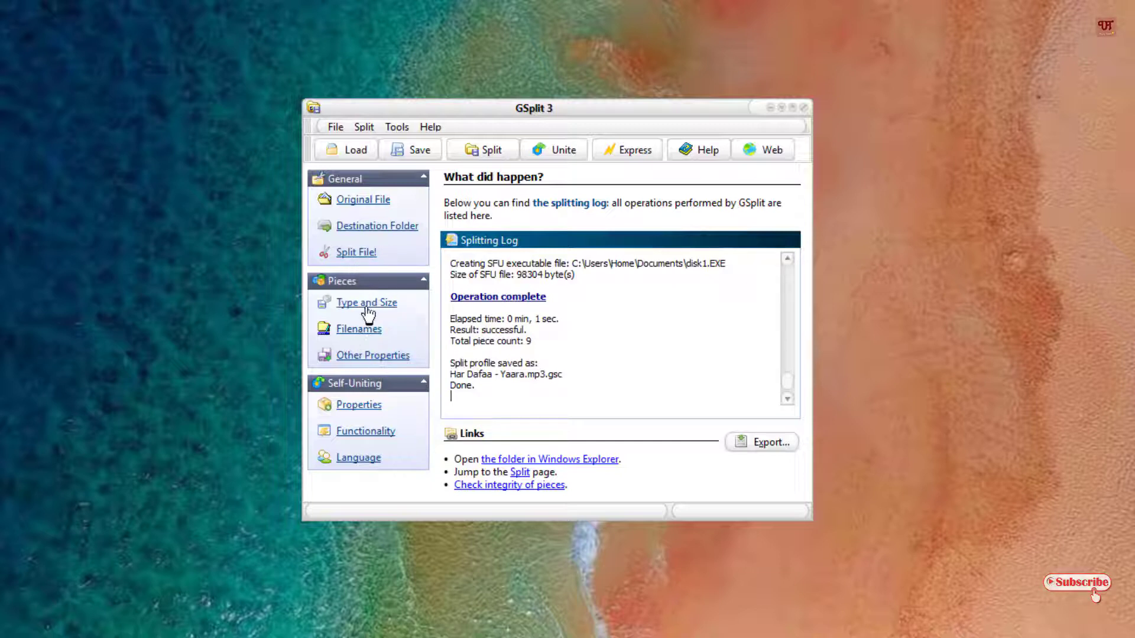
click(368, 306)
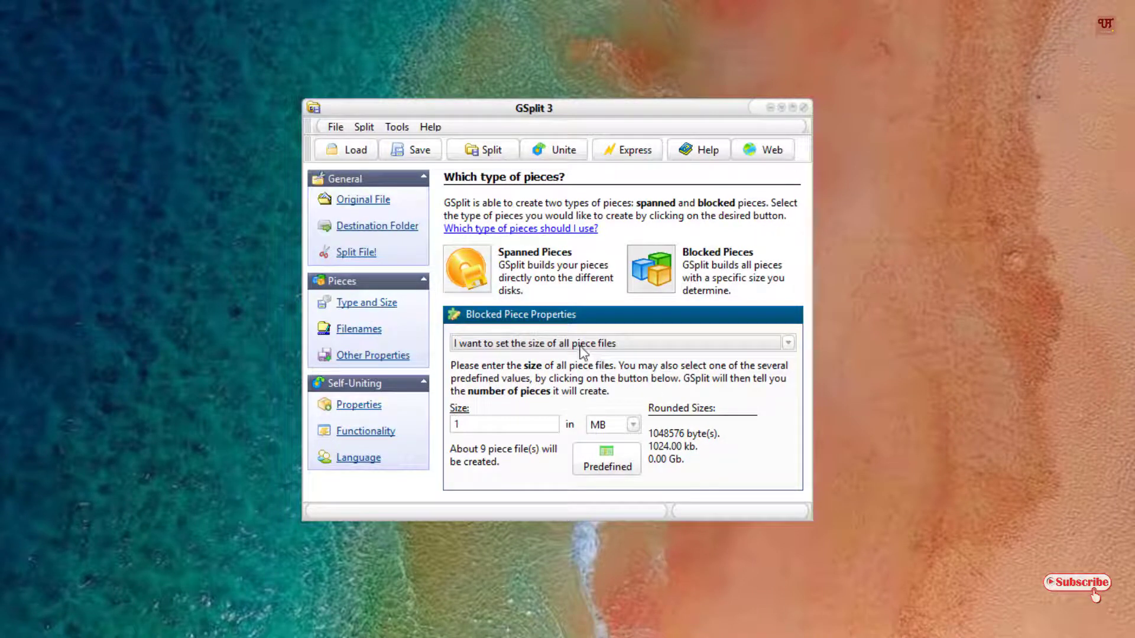
click(581, 346)
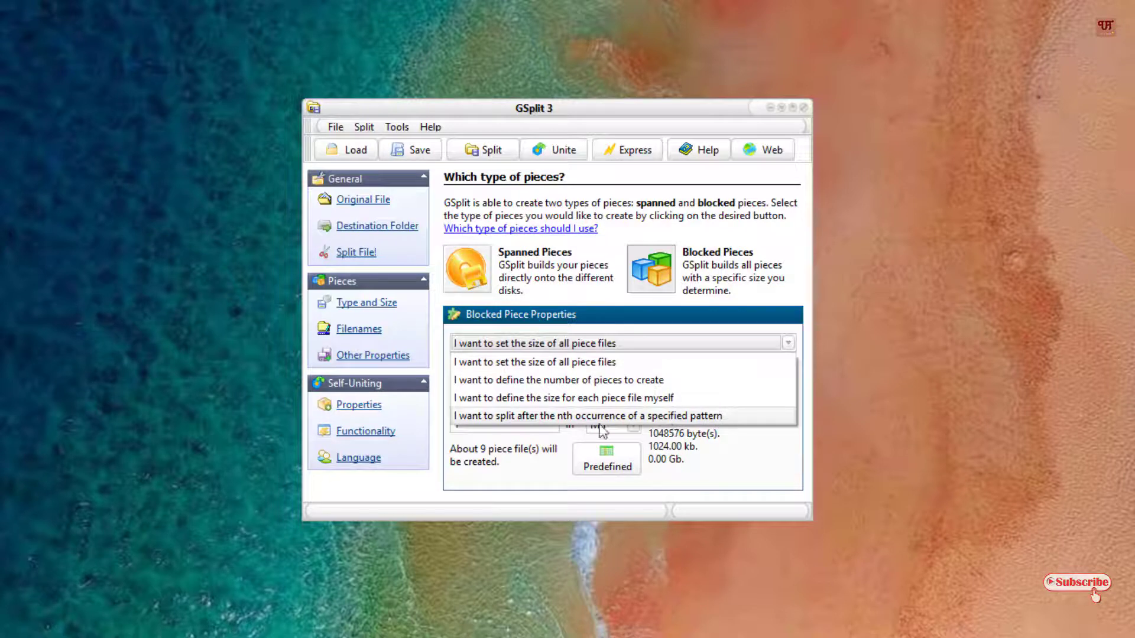
click(553, 445)
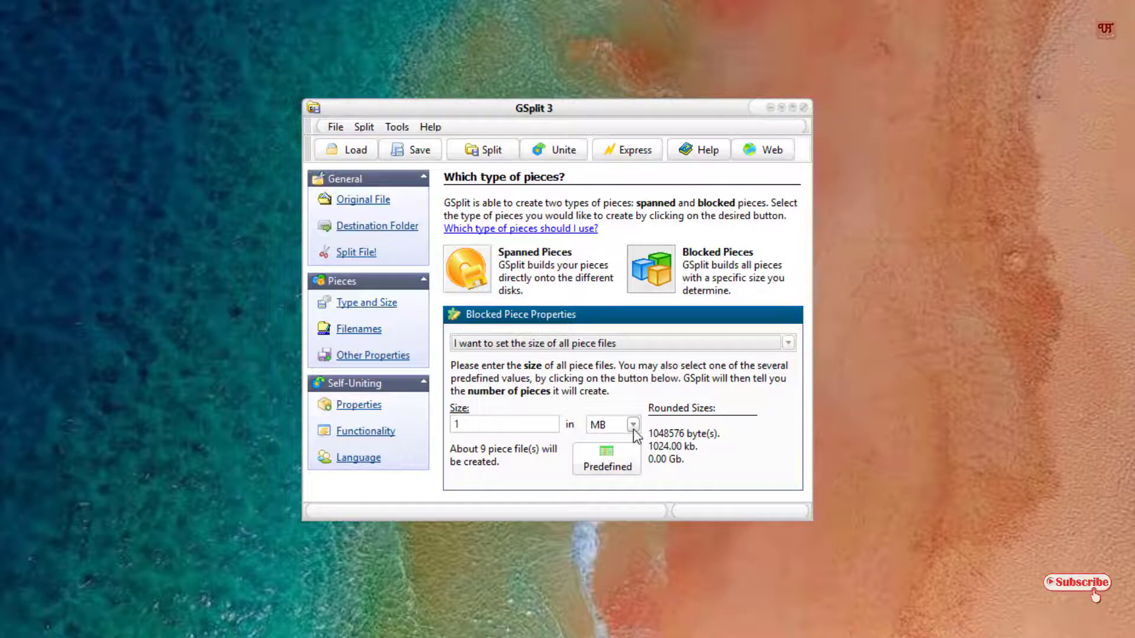
click(634, 425)
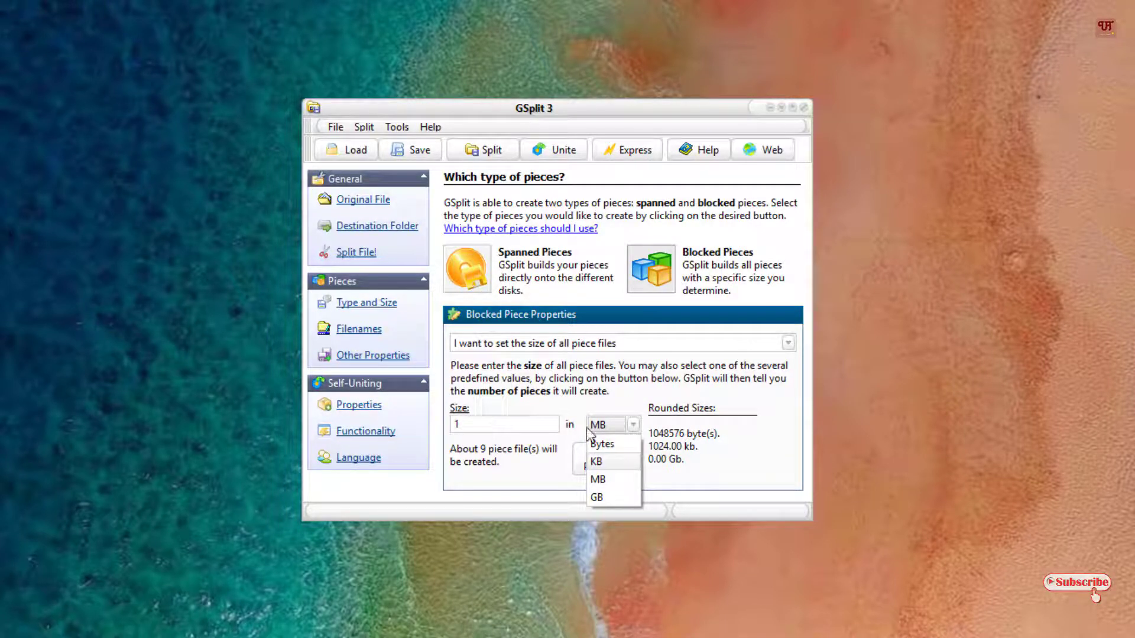
click(538, 485)
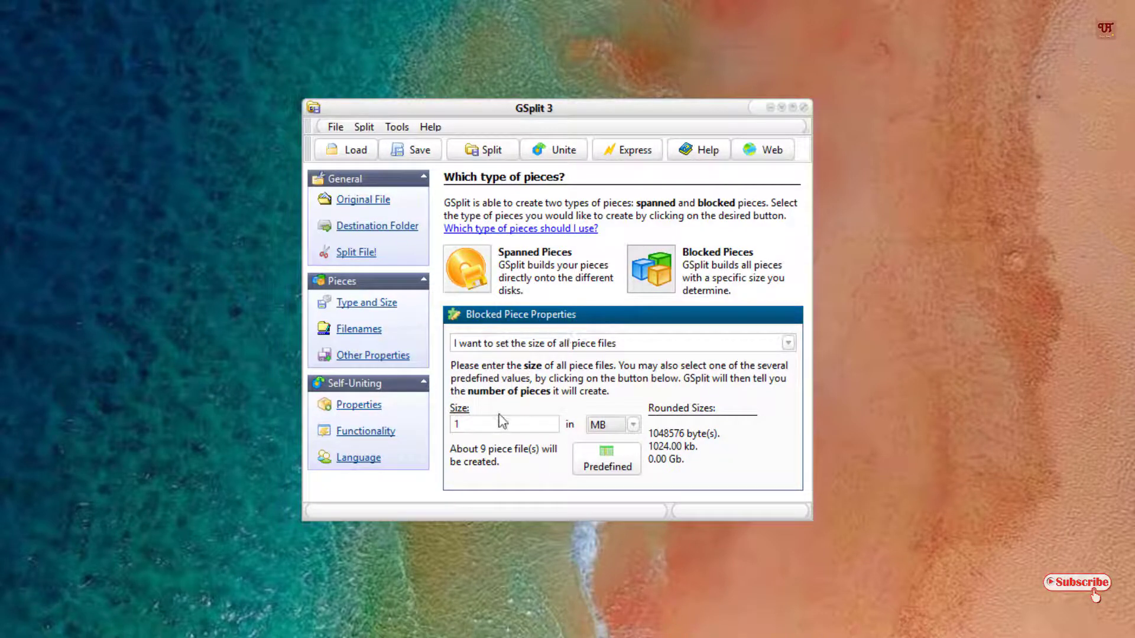
- Review the piece Filenames pattern and the Destination Folder set to Documents
click(355, 333)
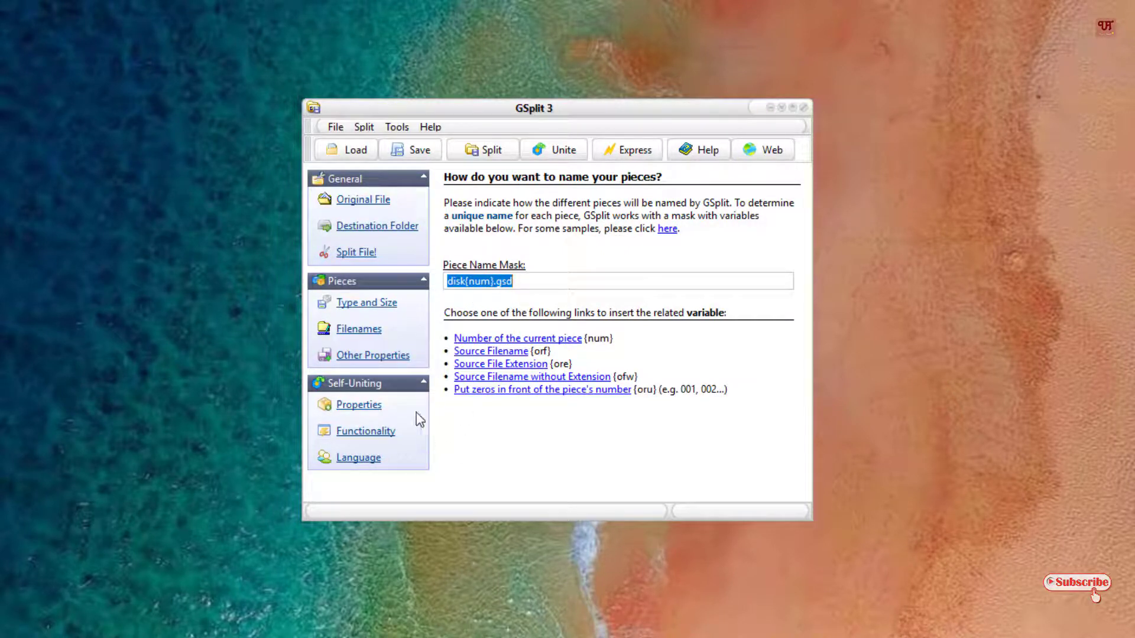
click(379, 229)
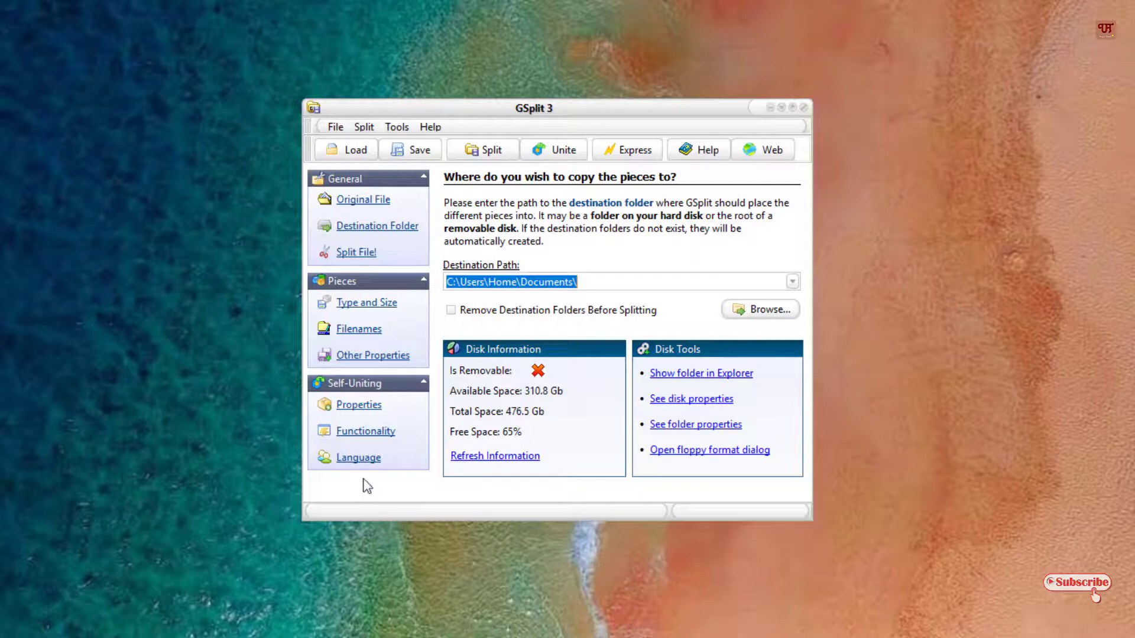
- Show the Self-Uniting Functionality page with self-uniting enabled for the piece set
click(364, 429)
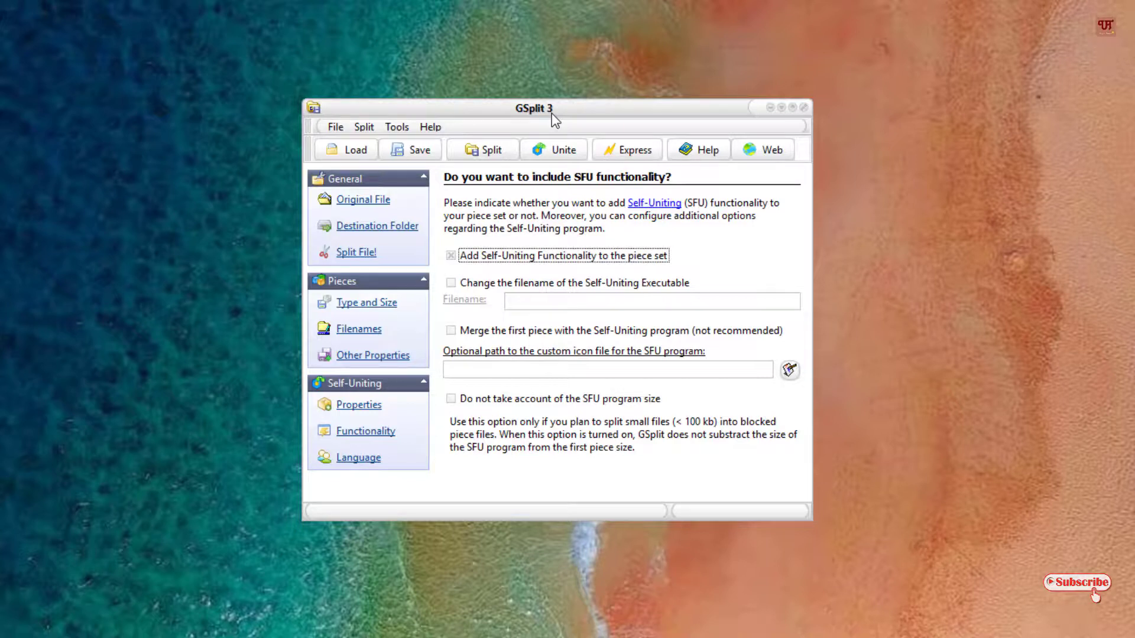
- Close GSplit 3, leaving the bare desktop
drag(551, 113, 566, 111)
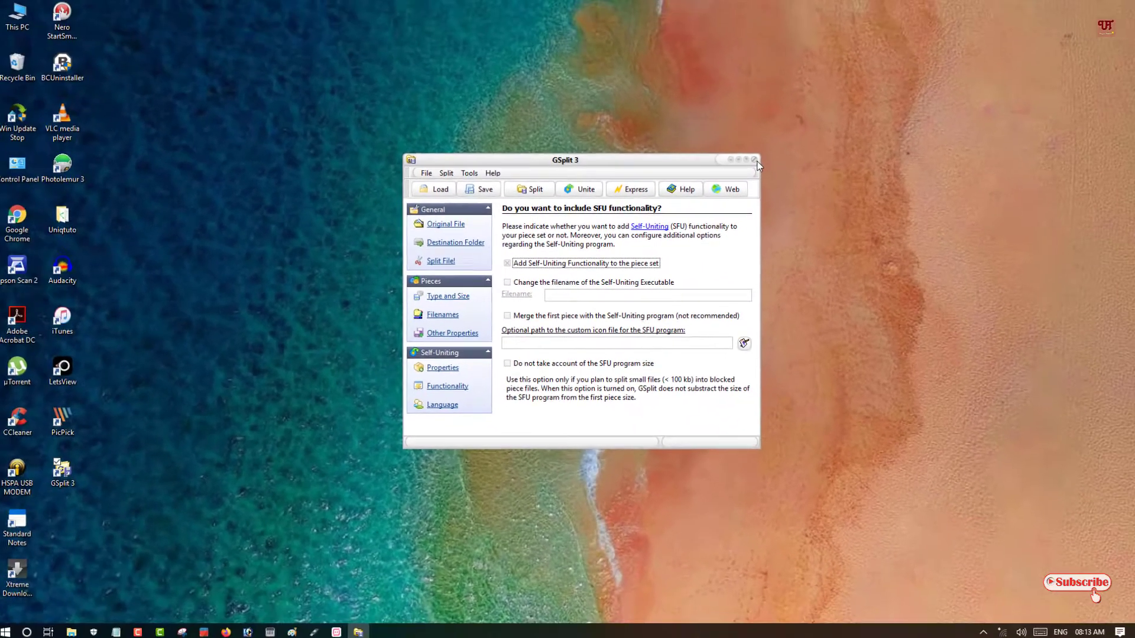
click(755, 160)
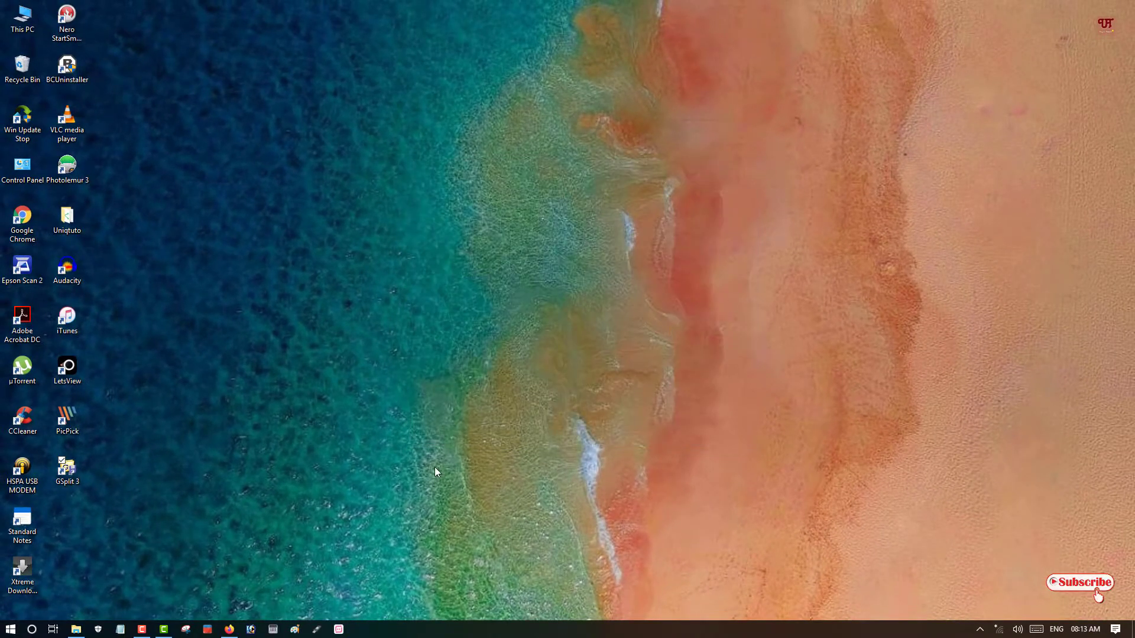